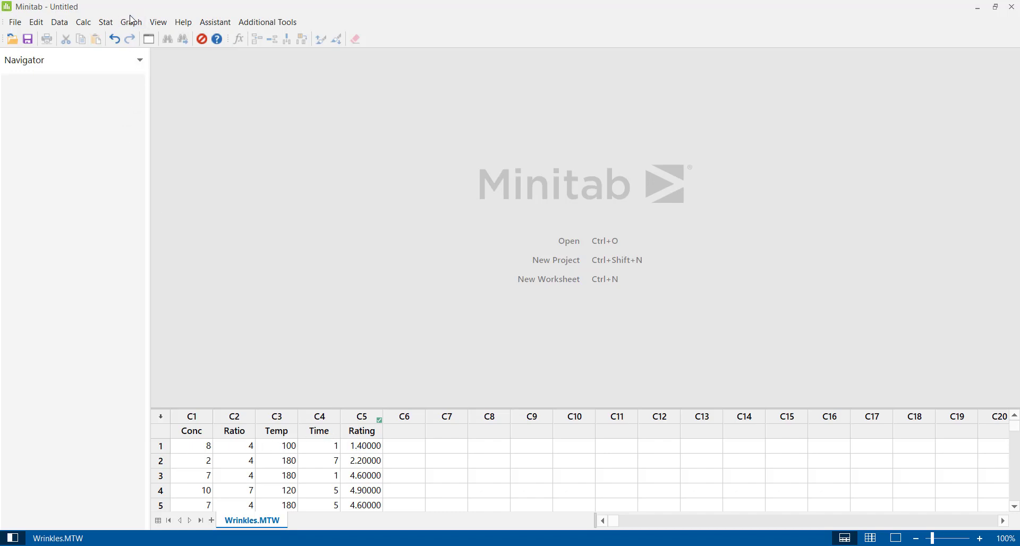
Start fitting a regression model with Rating as the response and Conc, Temp, Ratio and Time as continuous predictors.
{"action": "left_click", "coordinate": [106, 23]}
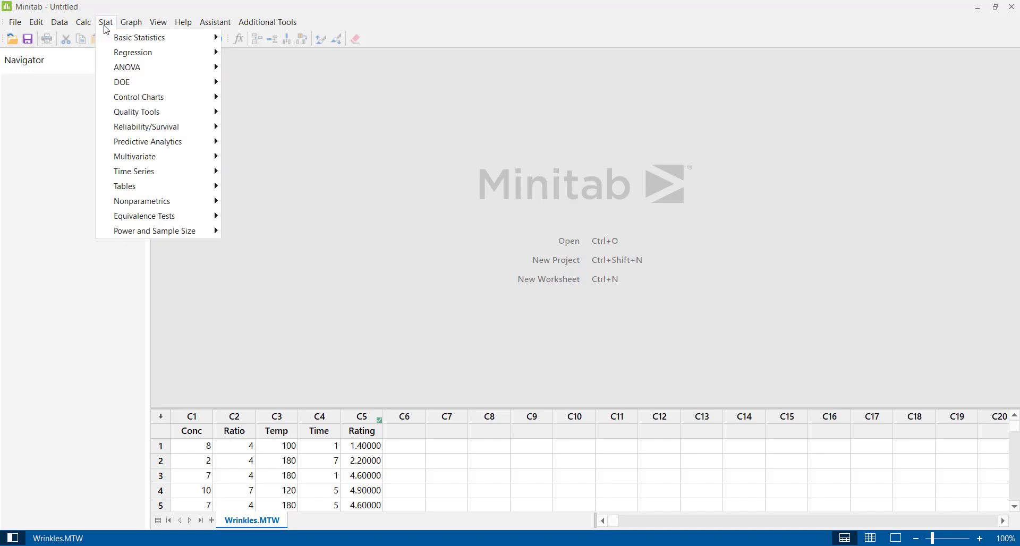
{"action": "mouse_move", "coordinate": [132, 54]}
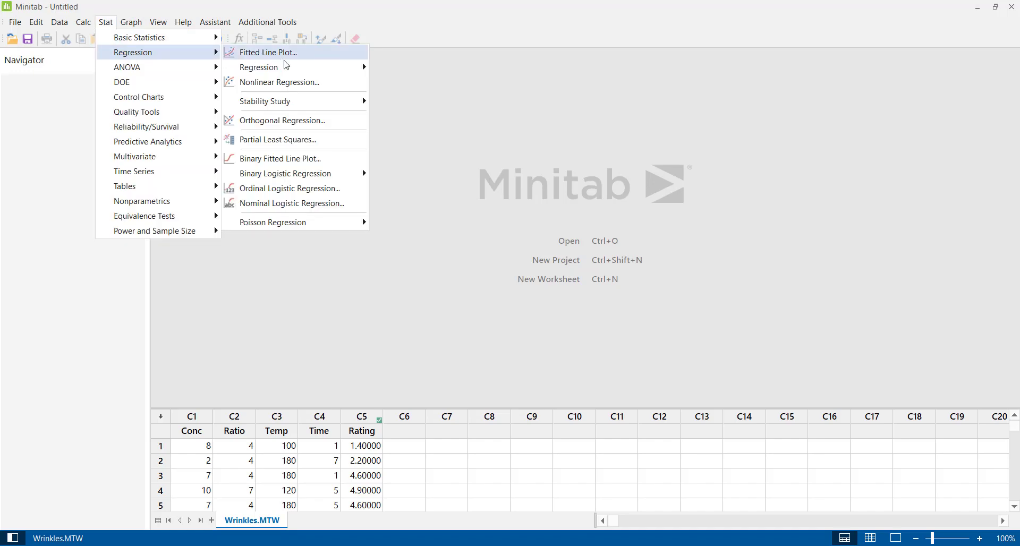
{"action": "mouse_move", "coordinate": [295, 67]}
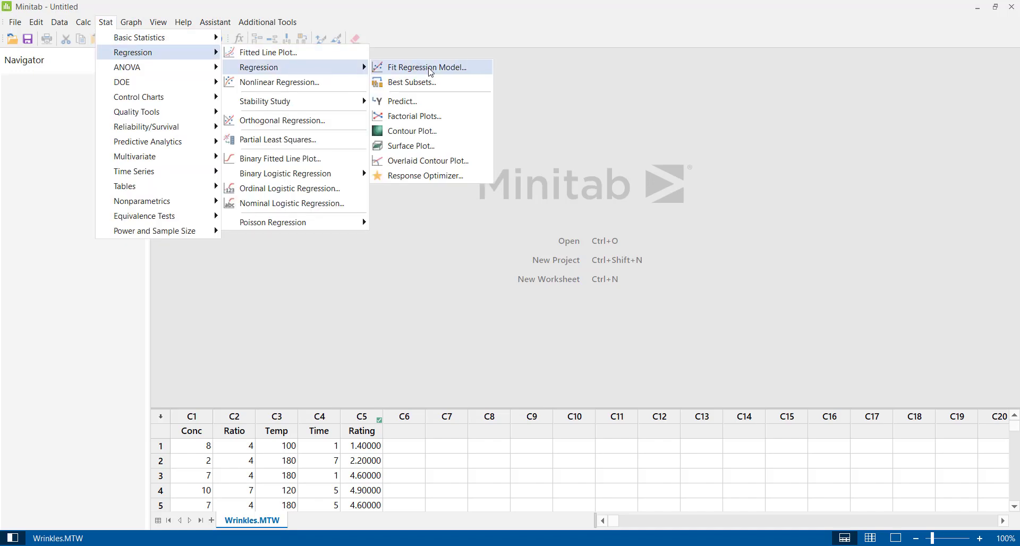
{"action": "left_click", "coordinate": [431, 69]}
{"action": "left_click_drag", "start_coordinate": [503, 142], "coordinate": [419, 58]}
{"action": "left_click", "coordinate": [379, 100]}
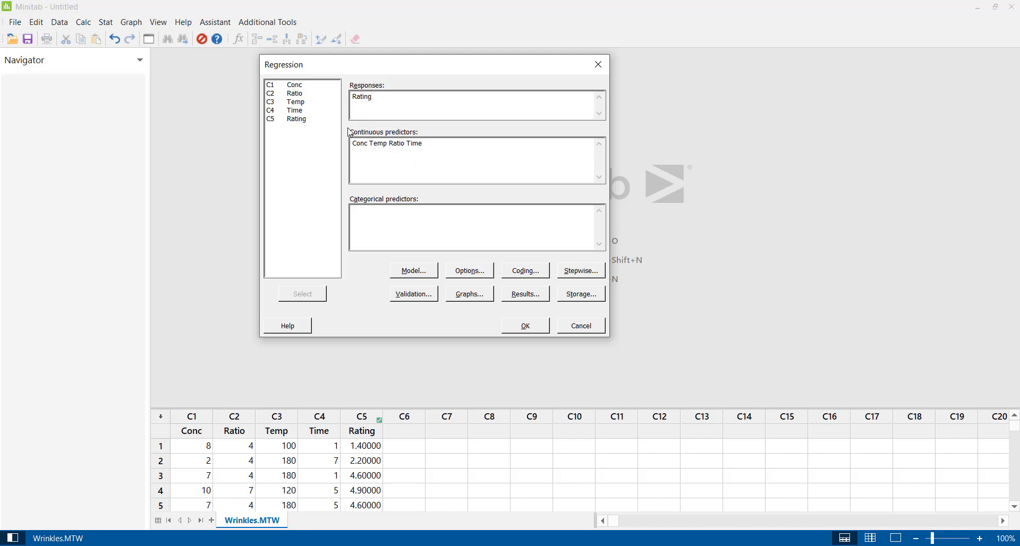
{"action": "left_click", "coordinate": [411, 142]}
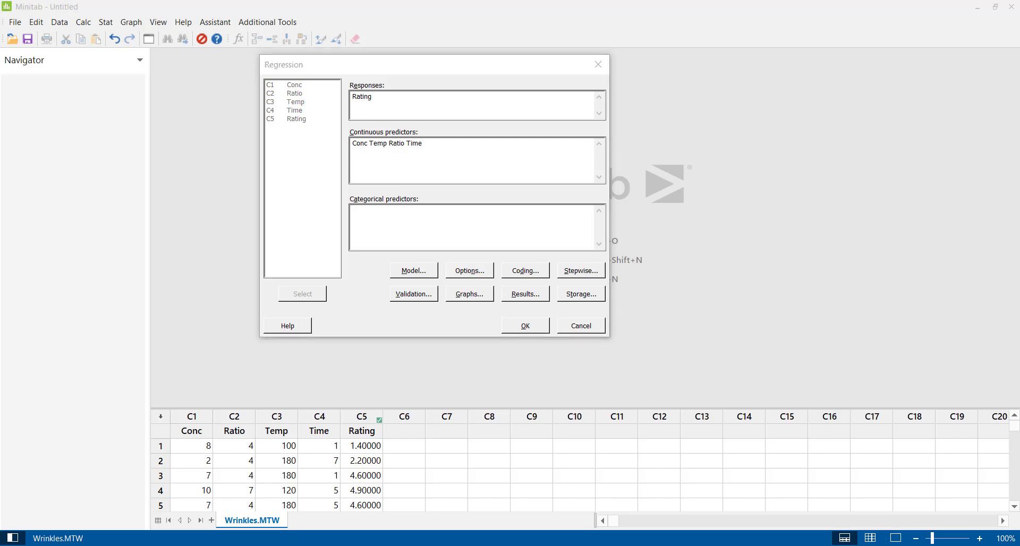
Confirm the graph options with residuals versus fits and residuals versus the variables Conc, Ratio, Temp and Time.
{"action": "left_click", "coordinate": [545, 369]}
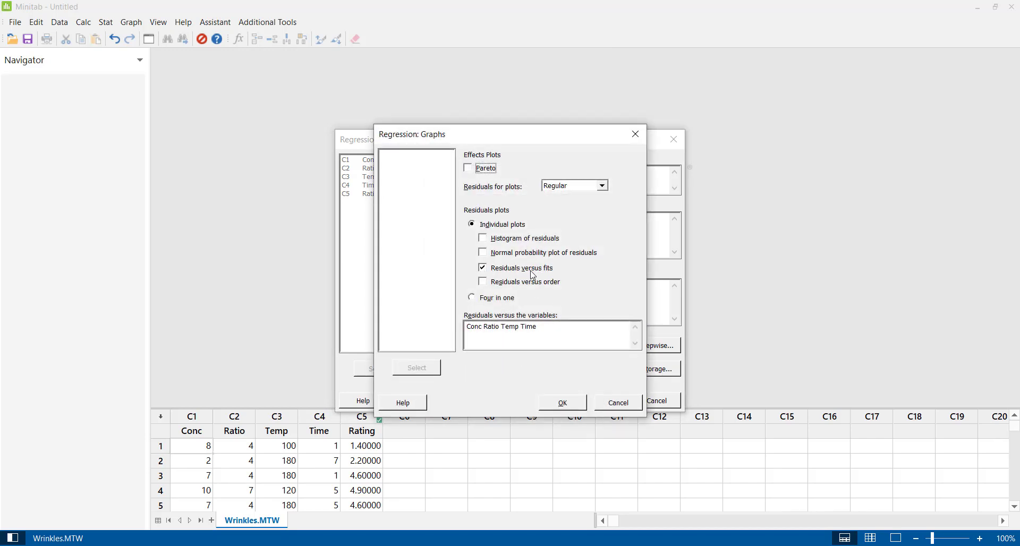
{"action": "left_click", "coordinate": [548, 328]}
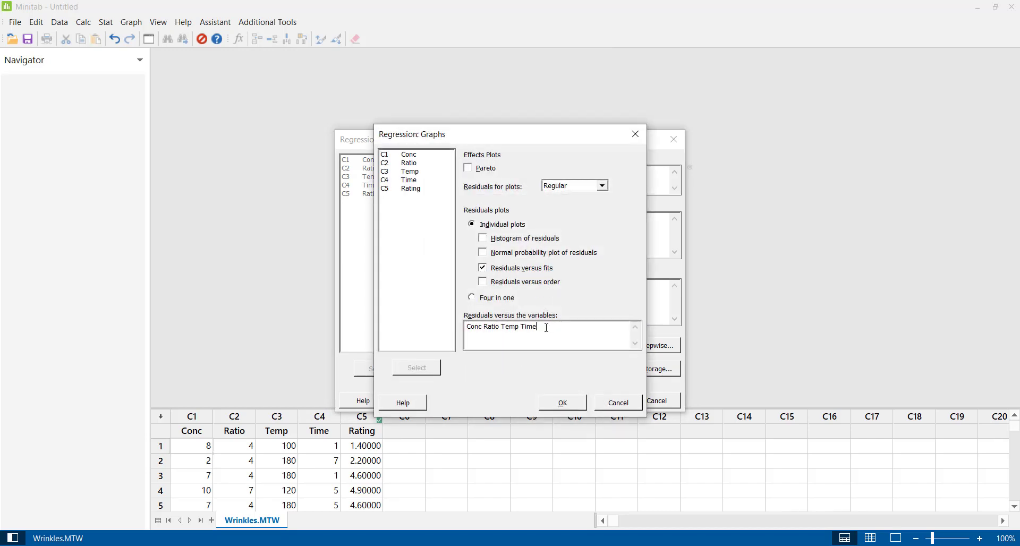
{"action": "left_click", "coordinate": [569, 406]}
Set the term selection method to Stepwise with alpha to enter and alpha to remove at 0.15, and run the regression.
{"action": "left_click", "coordinate": [649, 348]}
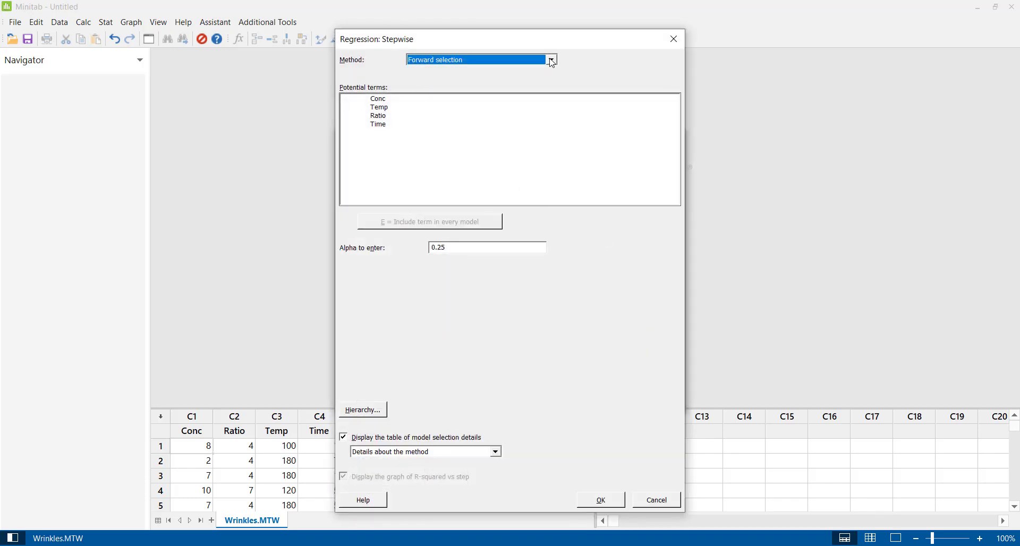
{"action": "left_click", "coordinate": [552, 60]}
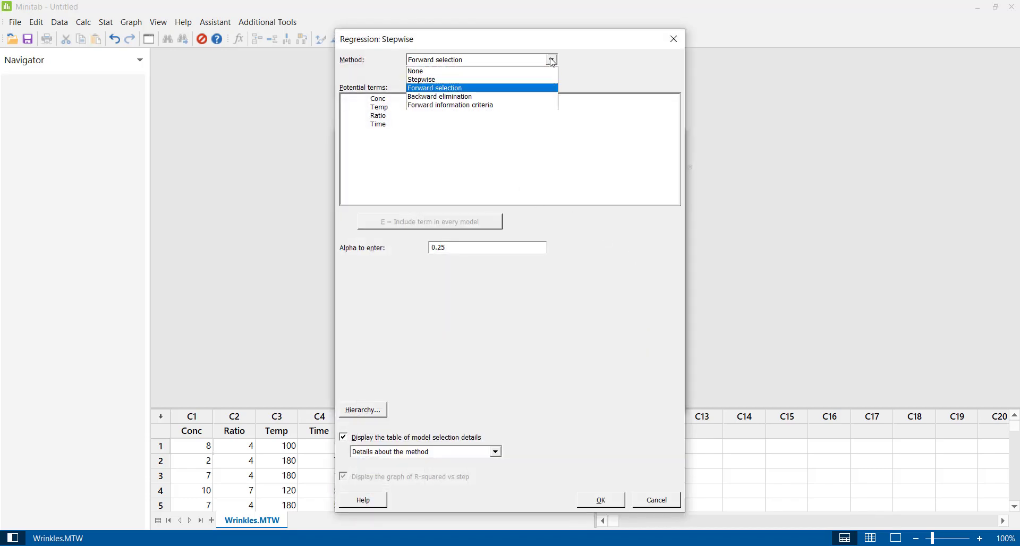
{"action": "left_click", "coordinate": [471, 80]}
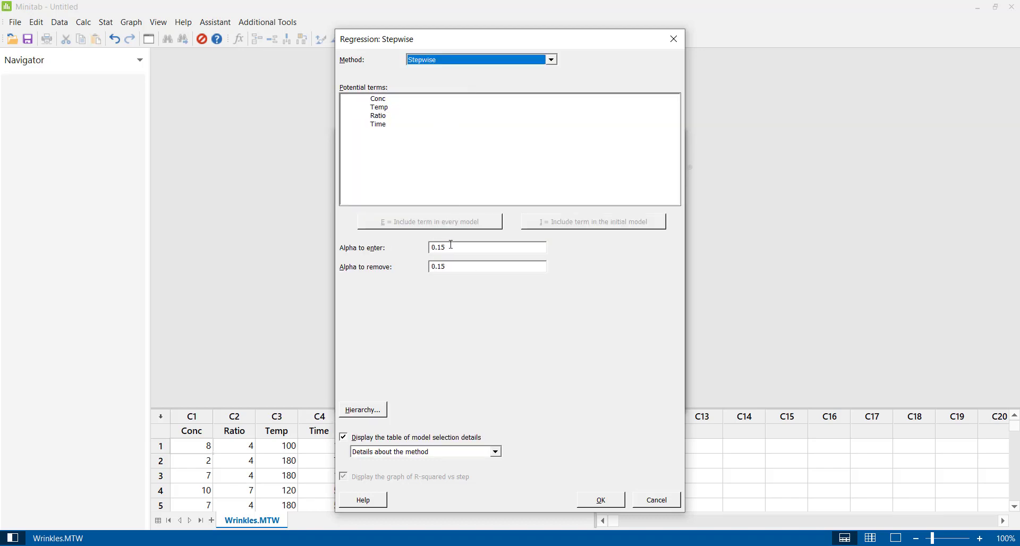
{"action": "left_click", "coordinate": [451, 246]}
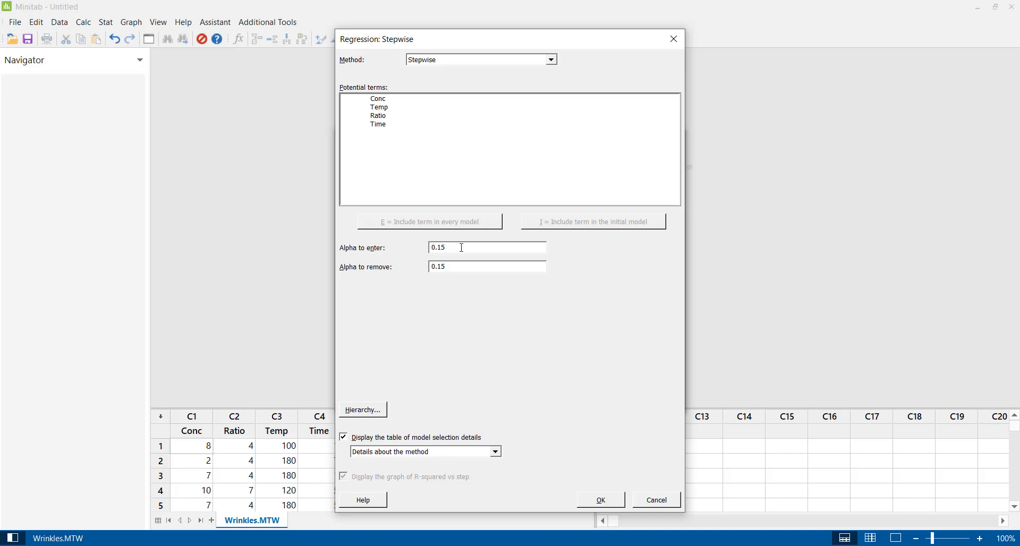
{"action": "left_click", "coordinate": [598, 502]}
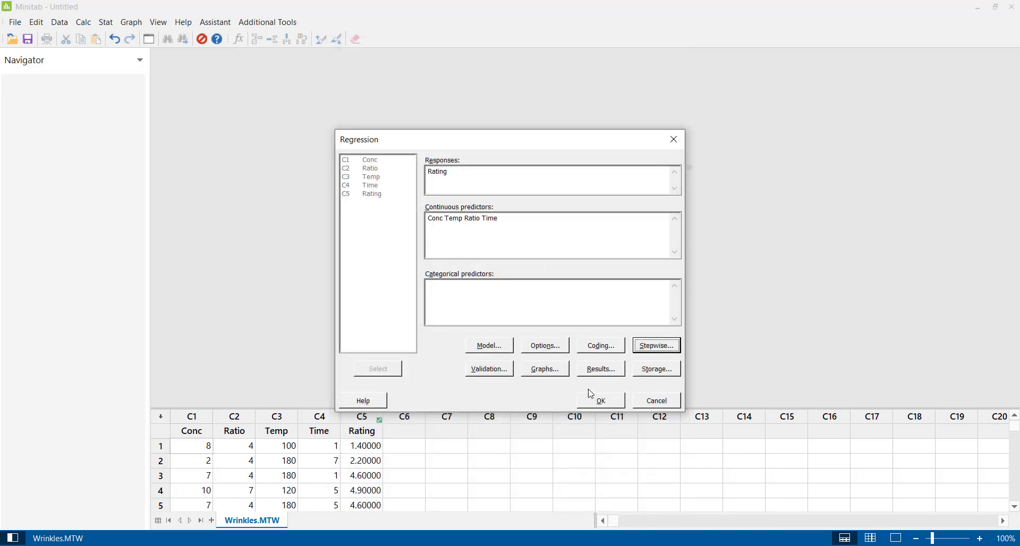
{"action": "left_click", "coordinate": [608, 406]}
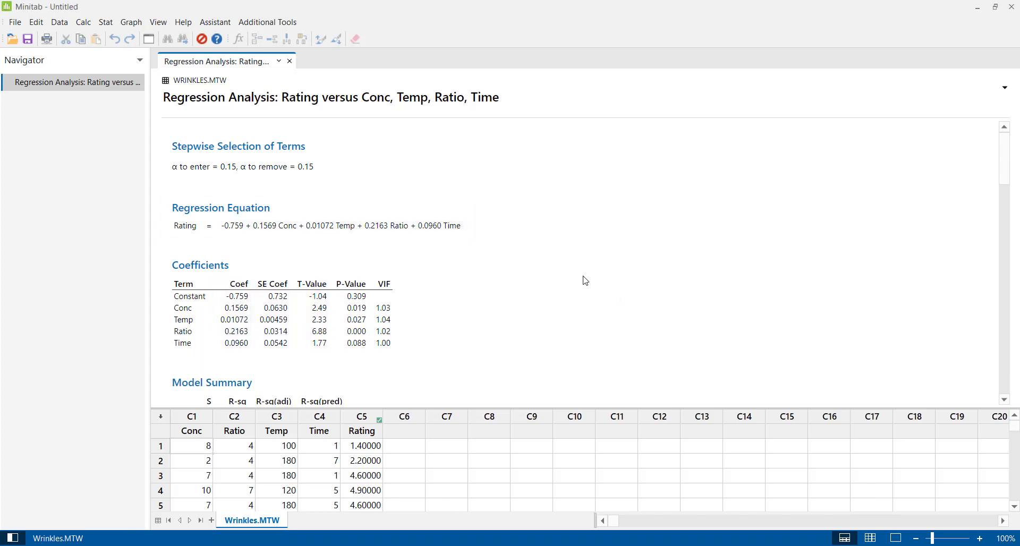
Examine the model summary, Analysis of Variance and unusual observations tables, plus the residual plots versus fits and Conc.
{"action": "scroll", "coordinate": [585, 280], "scroll_direction": "down", "scroll_amount": 5}
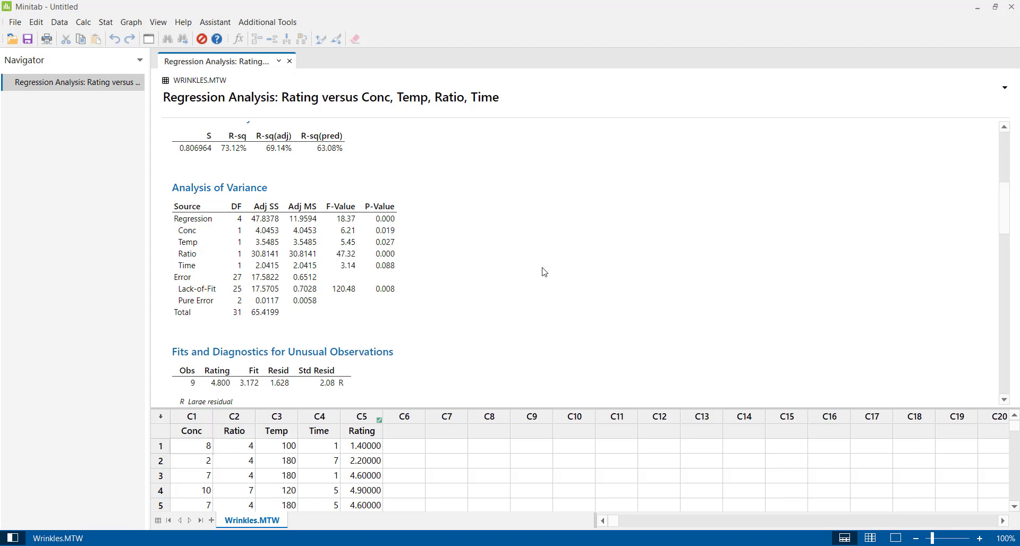
{"action": "scroll", "coordinate": [544, 268], "scroll_direction": "down", "scroll_amount": 3}
{"action": "scroll", "coordinate": [542, 273], "scroll_direction": "up", "scroll_amount": 2}
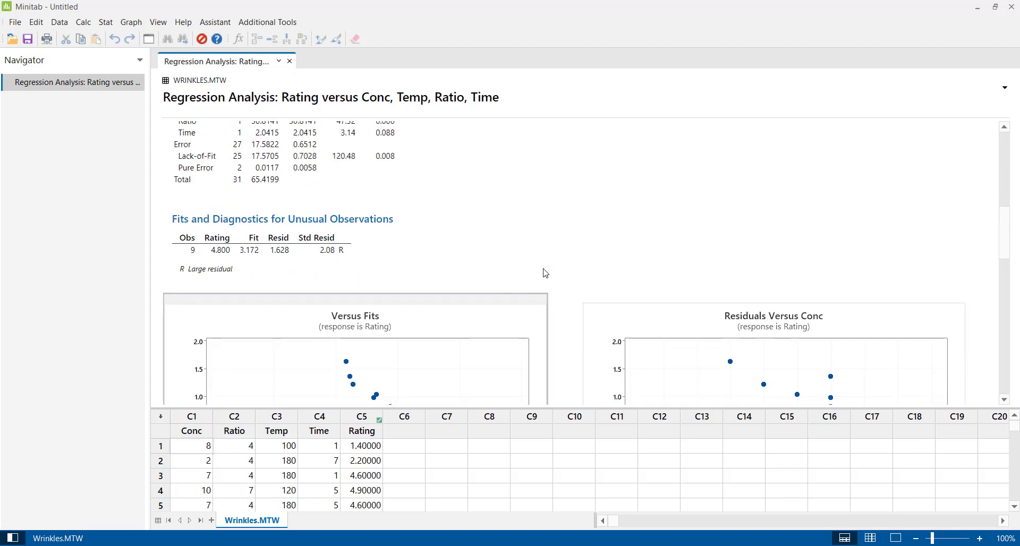
{"action": "scroll", "coordinate": [572, 266], "scroll_direction": "down", "scroll_amount": 1}
{"action": "scroll", "coordinate": [578, 268], "scroll_direction": "up", "scroll_amount": 1}
{"action": "scroll", "coordinate": [579, 269], "scroll_direction": "down", "scroll_amount": 3}
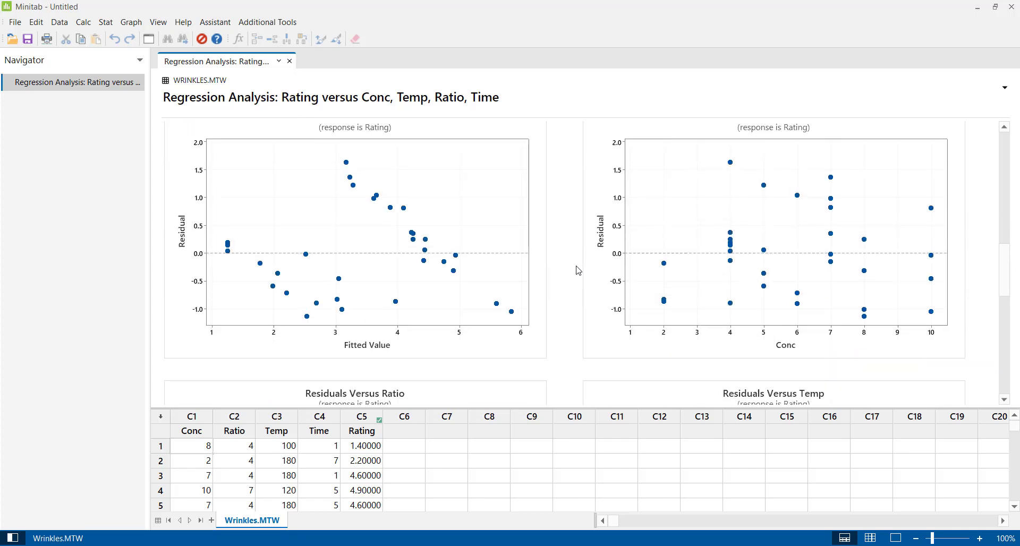
{"action": "left_click_drag", "start_coordinate": [1008, 273], "coordinate": [1012, 267]}
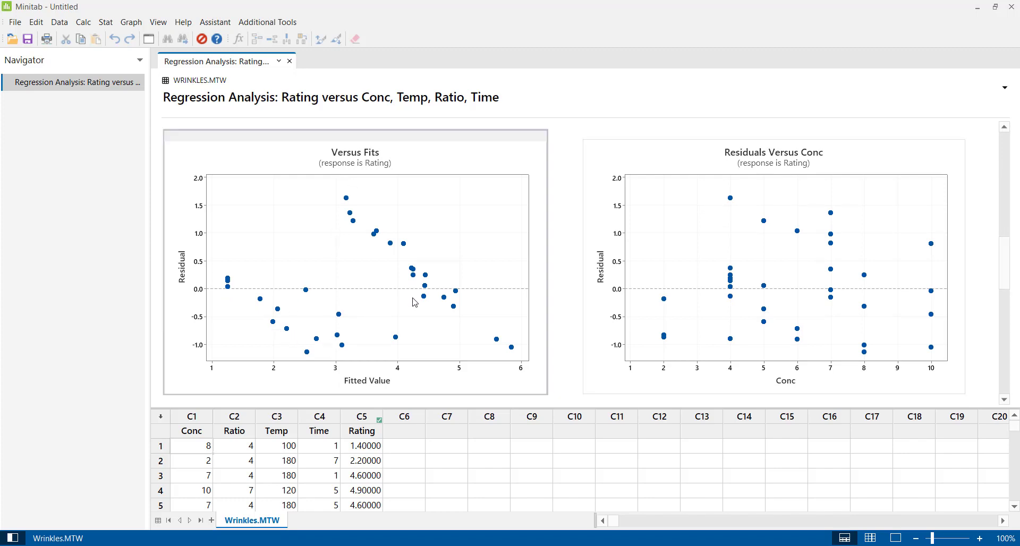
{"action": "mouse_move", "coordinate": [427, 296]}
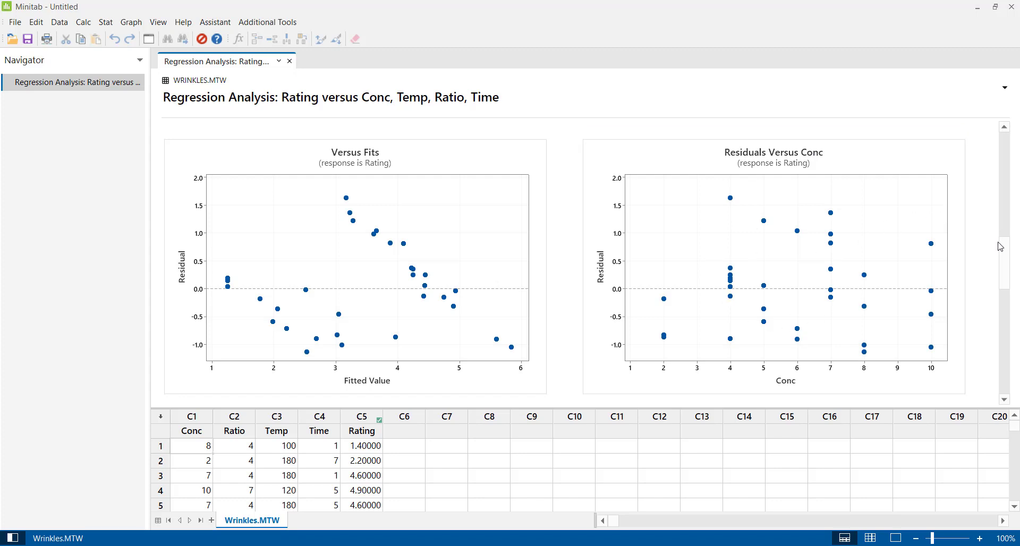
Examine the residual plots versus Ratio, Temp and Time, and review the Analysis of Variance and coefficients tables again.
{"action": "left_click_drag", "start_coordinate": [1006, 257], "coordinate": [1006, 275]}
{"action": "mouse_move", "coordinate": [1008, 302]}
{"action": "left_mouse_down"}
{"action": "mouse_move", "coordinate": [1017, 362]}
{"action": "mouse_move", "coordinate": [1019, 305]}
{"action": "left_mouse_up"}
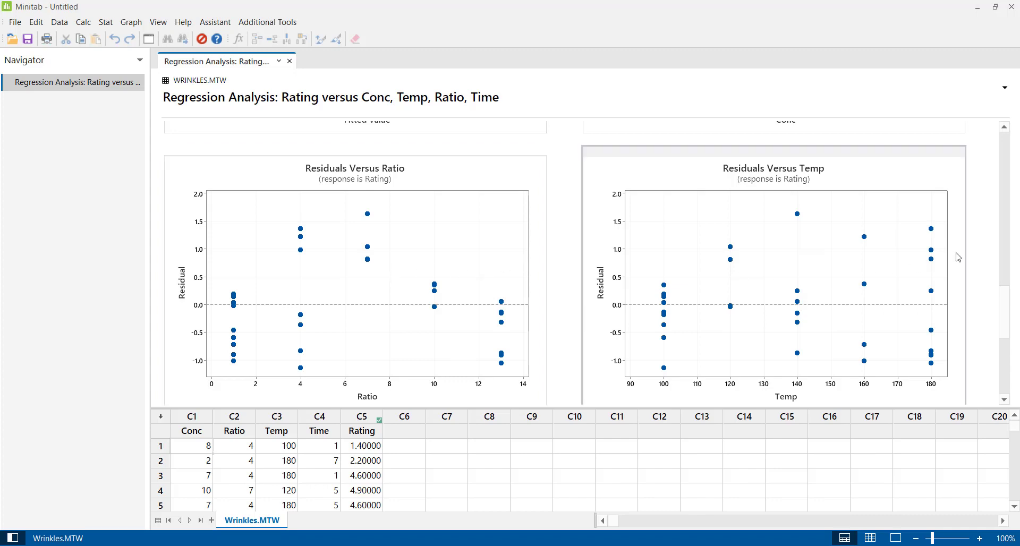
{"action": "scroll", "coordinate": [1007, 303], "scroll_direction": "down", "scroll_amount": 1}
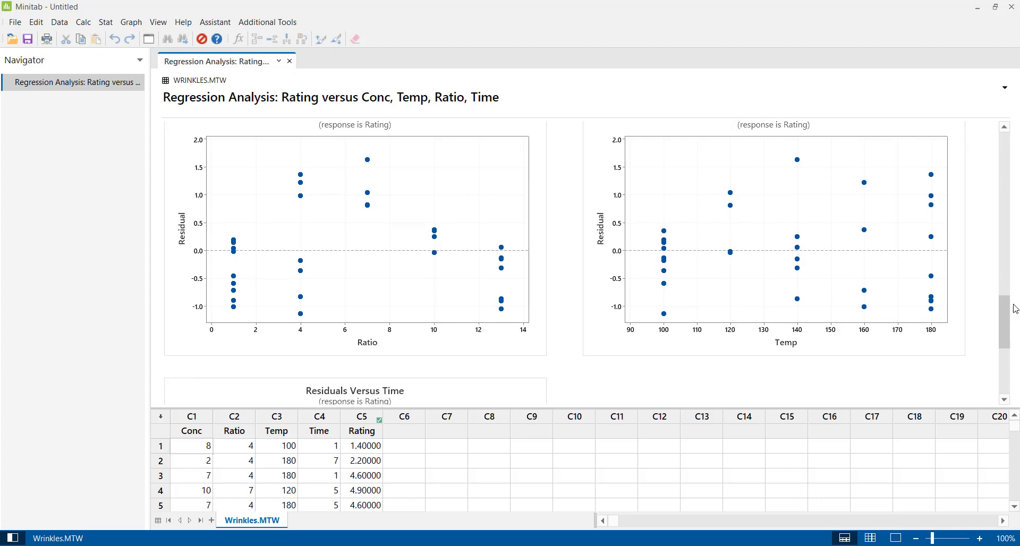
{"action": "scroll", "coordinate": [1015, 308], "scroll_direction": "up", "scroll_amount": 1}
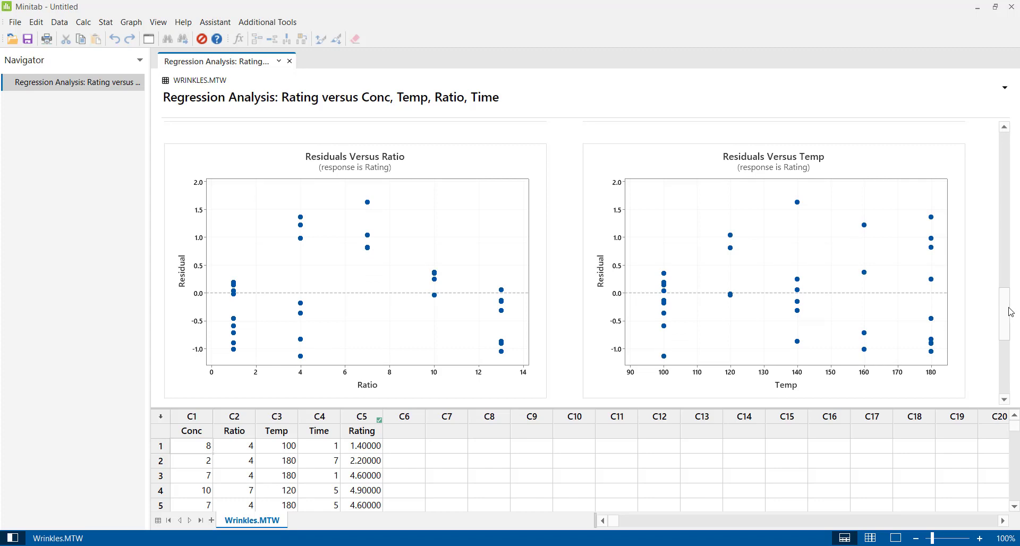
{"action": "left_click_drag", "start_coordinate": [1011, 312], "coordinate": [1011, 317]}
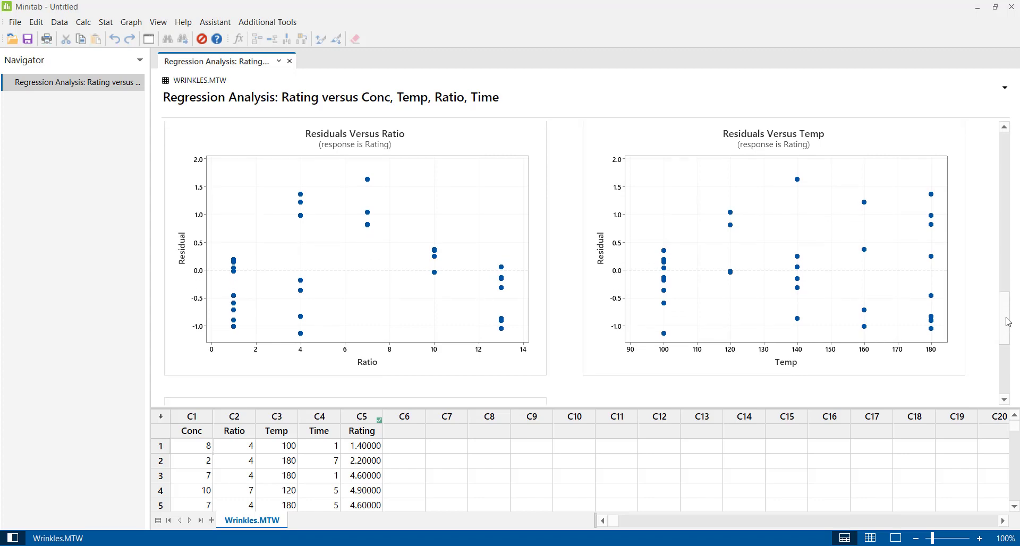
{"action": "left_click_drag", "start_coordinate": [1006, 318], "coordinate": [981, 212]}
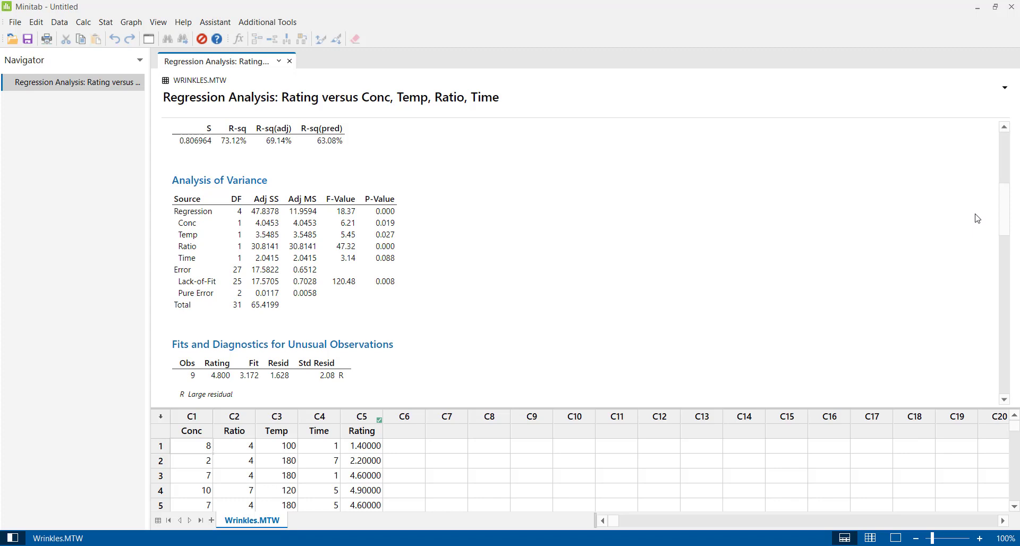
{"action": "left_click_drag", "start_coordinate": [1004, 208], "coordinate": [929, 185]}
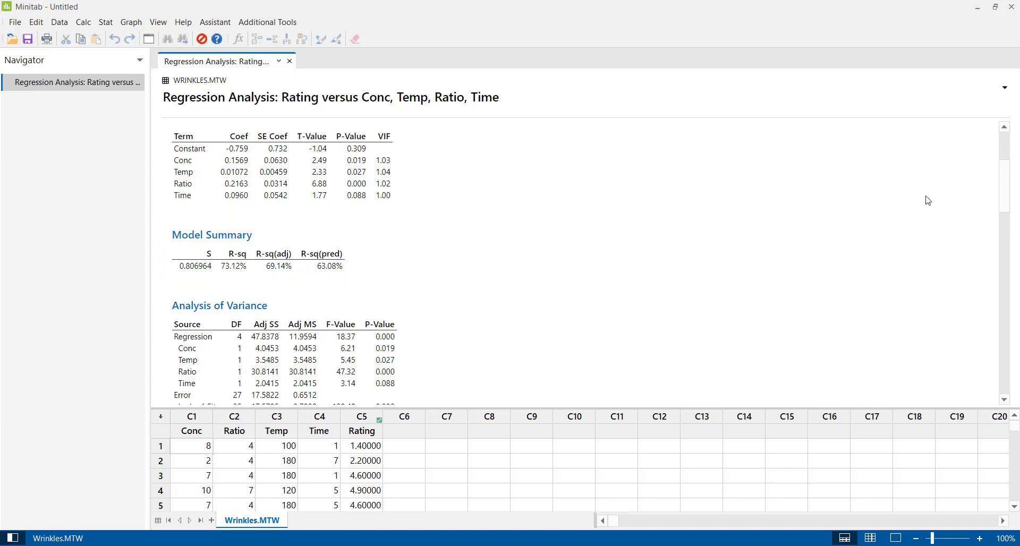
{"action": "left_click_drag", "start_coordinate": [1007, 189], "coordinate": [996, 260]}
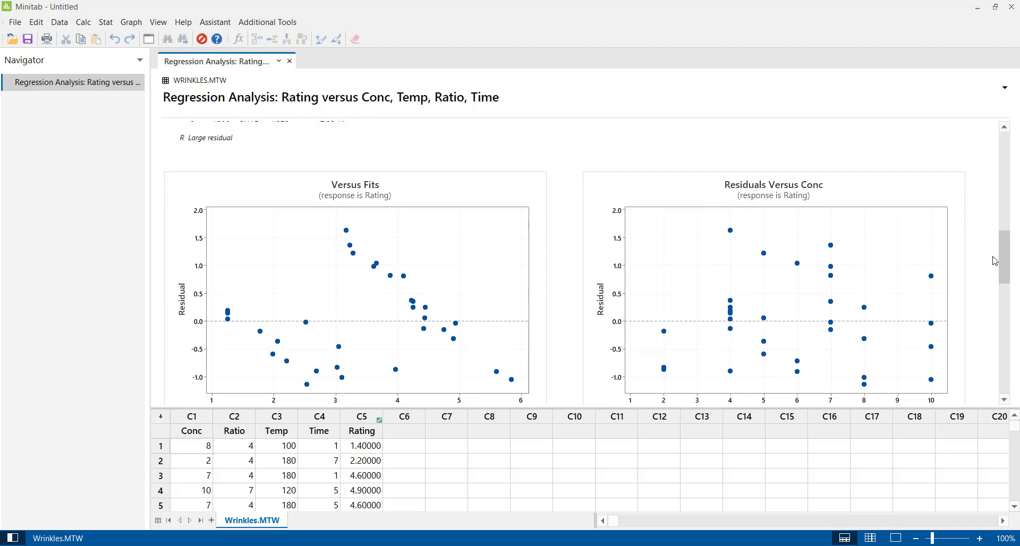
{"action": "left_click_drag", "start_coordinate": [995, 261], "coordinate": [1004, 349]}
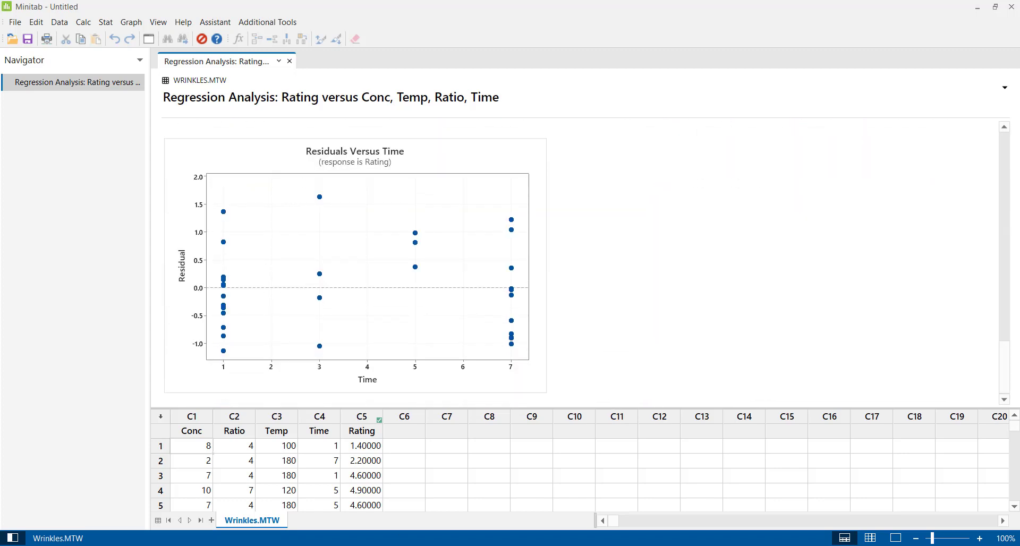
Switch to the slide presentation and advance to the Multiple Regression - Output slide.
{"action": "mouse_move", "coordinate": [513, 540]}
{"action": "left_click", "coordinate": [480, 519]}
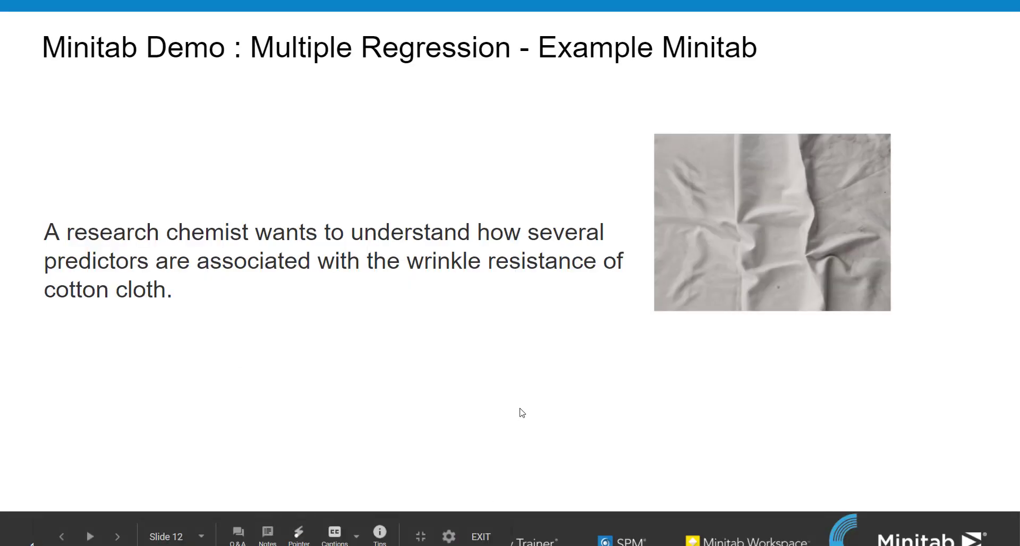
{"action": "left_click", "coordinate": [523, 413]}
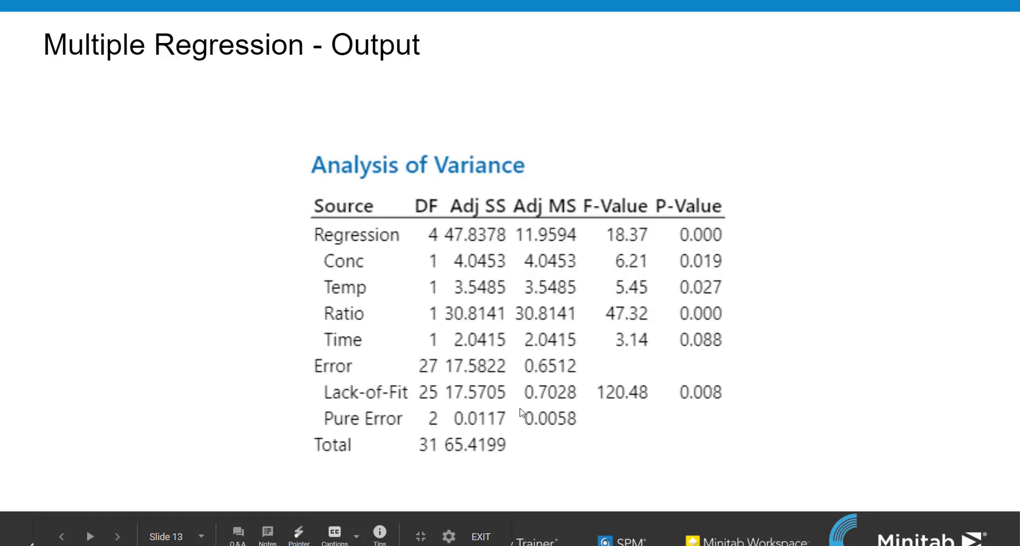